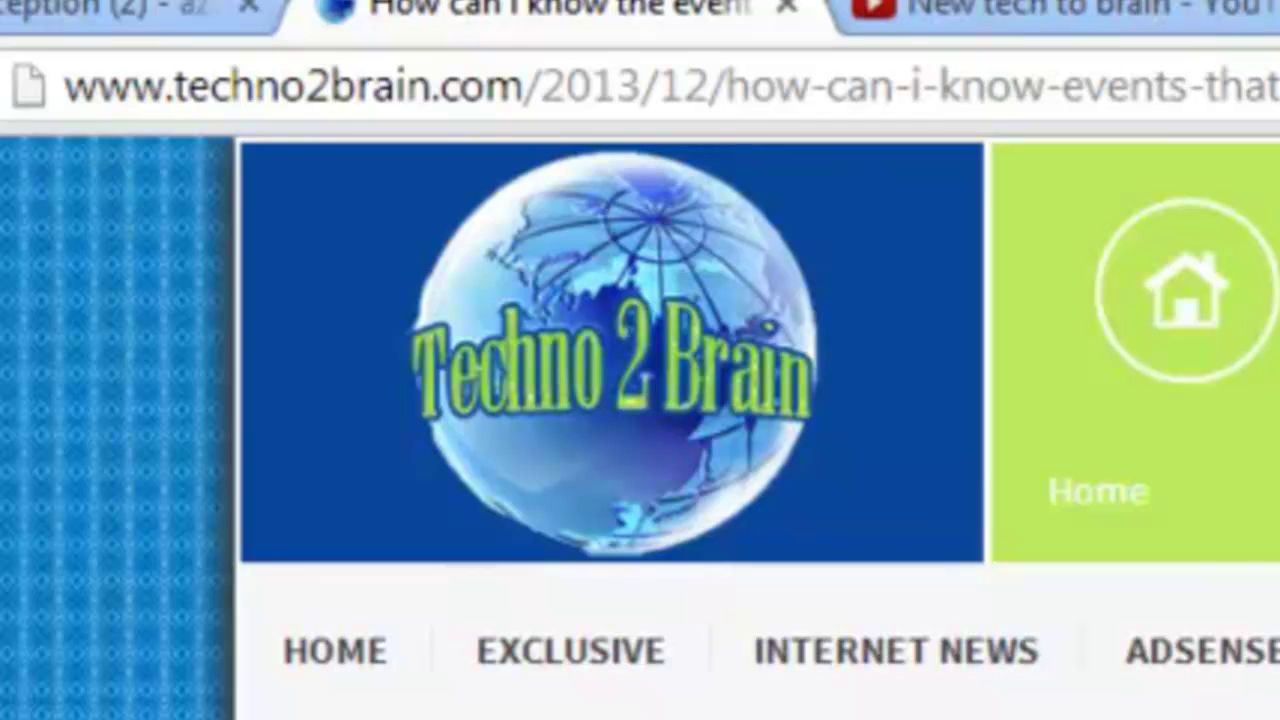
Scroll the Techno2Brain article down to 'Download here', then minimize the browser
{"action": "scroll", "coordinate": [759, 427], "scroll_direction": "down", "scroll_amount": 5}
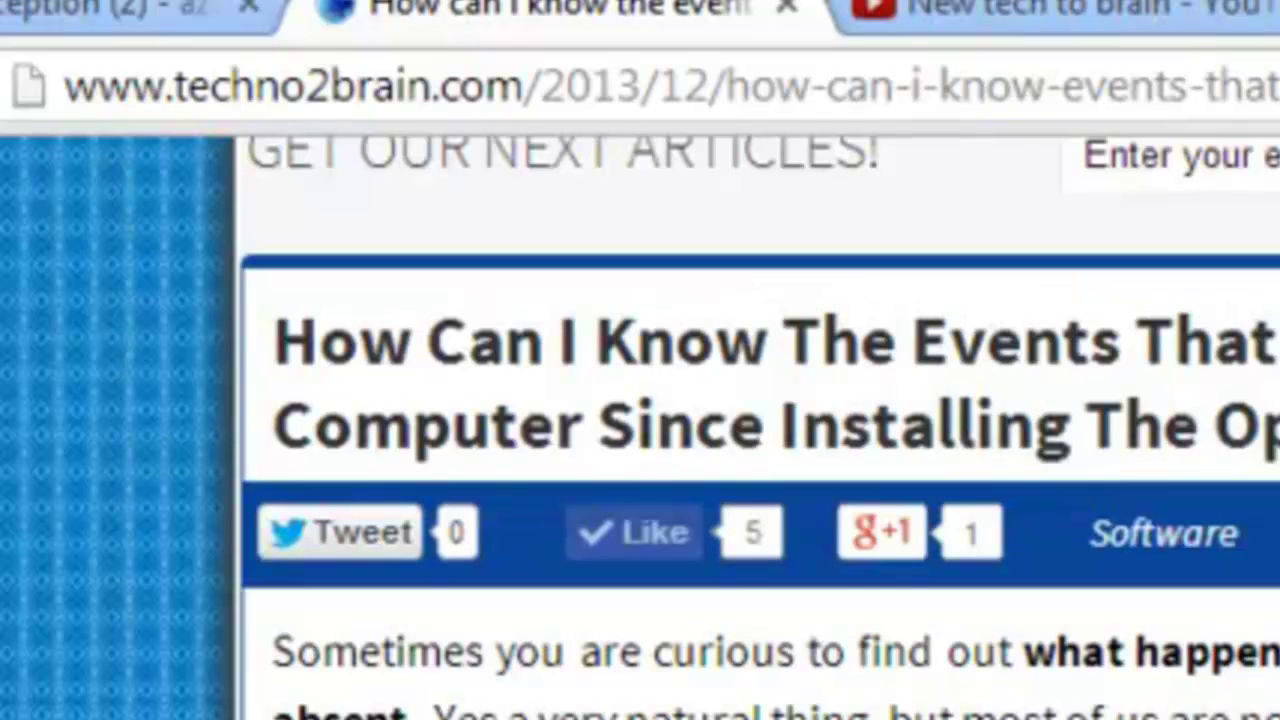
{"action": "scroll", "coordinate": [759, 427], "scroll_direction": "up", "scroll_amount": 1}
{"action": "scroll", "coordinate": [759, 427], "scroll_direction": "up", "scroll_amount": 3}
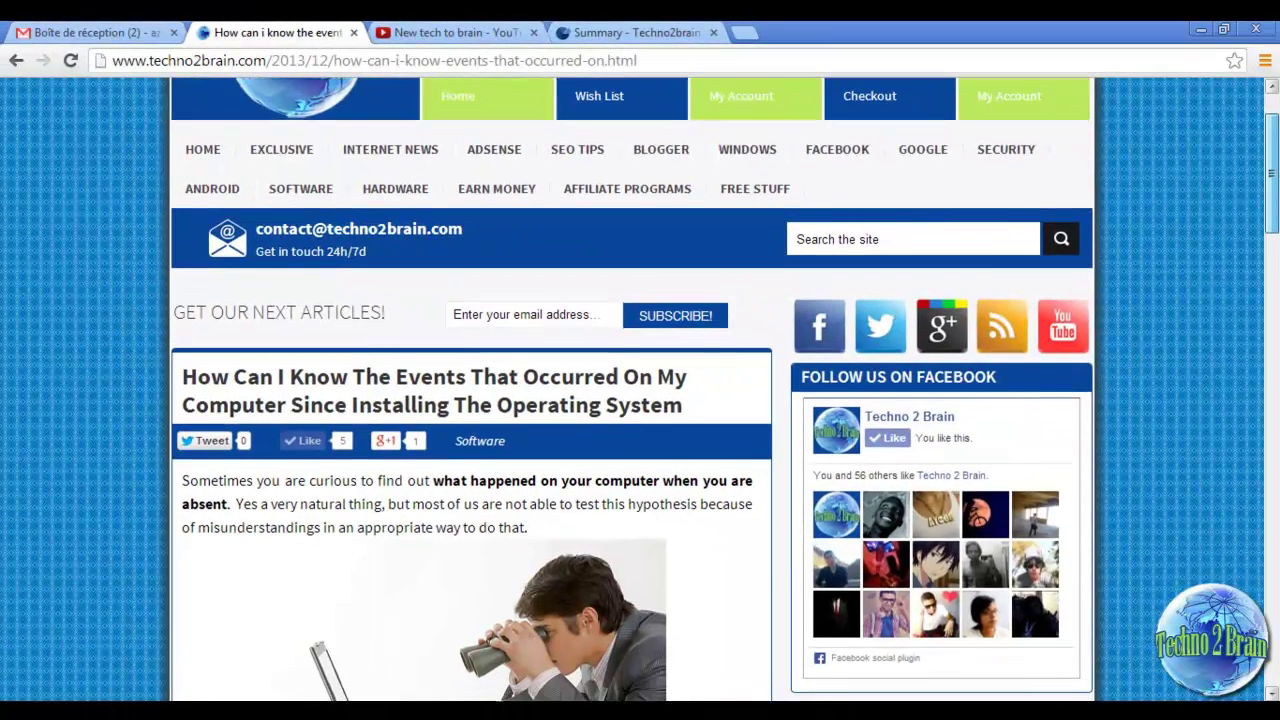
{"action": "scroll", "coordinate": [632, 390], "scroll_direction": "down", "scroll_amount": 2}
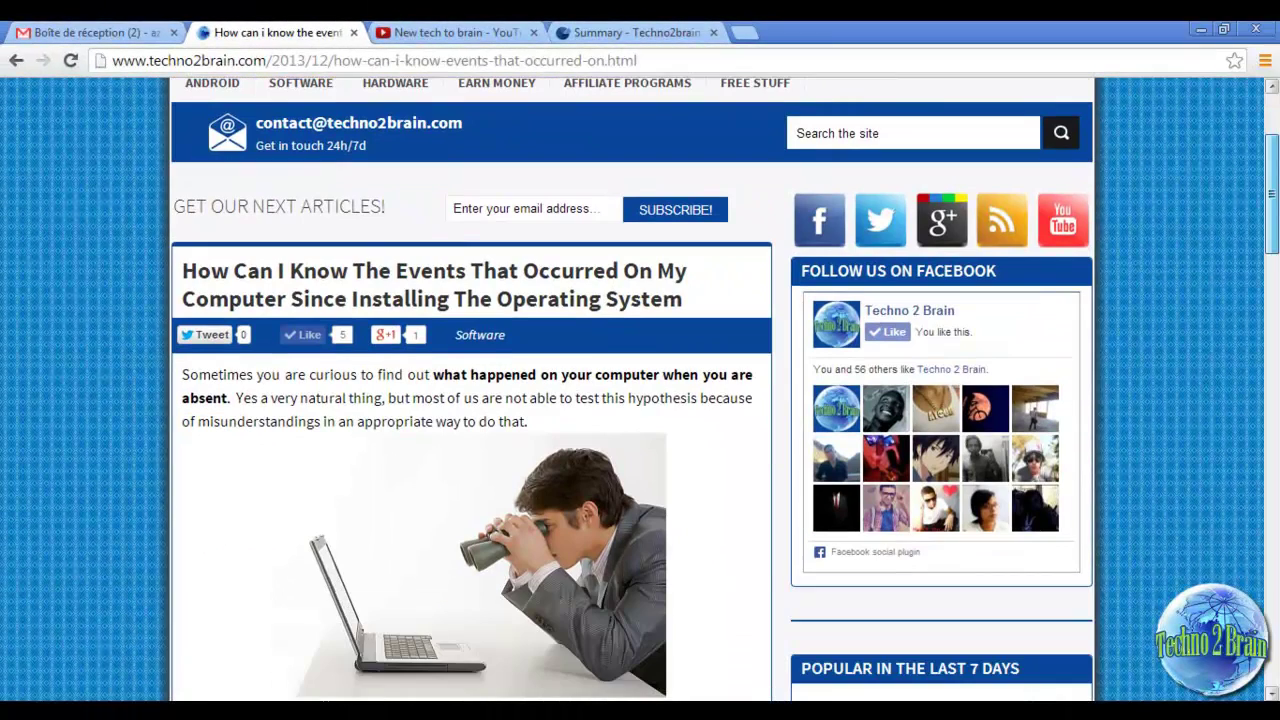
{"action": "scroll", "coordinate": [494, 266], "scroll_direction": "down", "scroll_amount": 1}
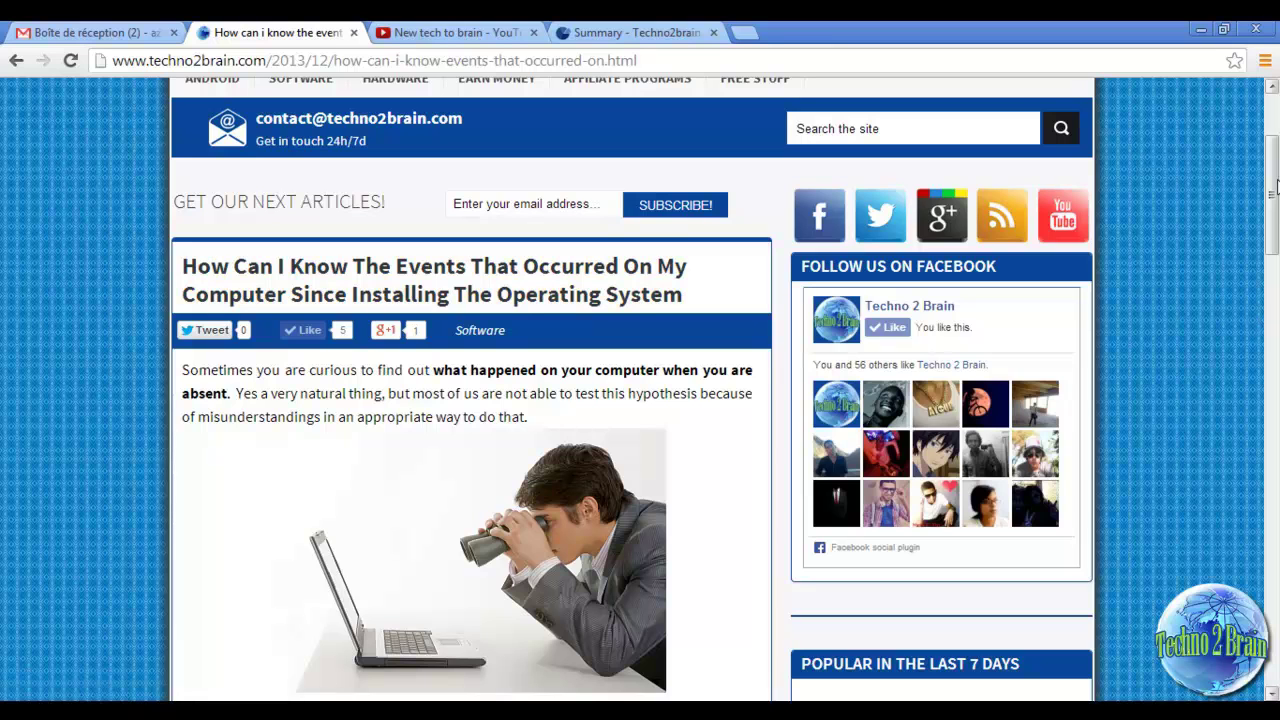
{"action": "scroll", "coordinate": [1276, 185], "scroll_direction": "down", "scroll_amount": 3}
{"action": "scroll", "coordinate": [1277, 393], "scroll_direction": "down", "scroll_amount": 3}
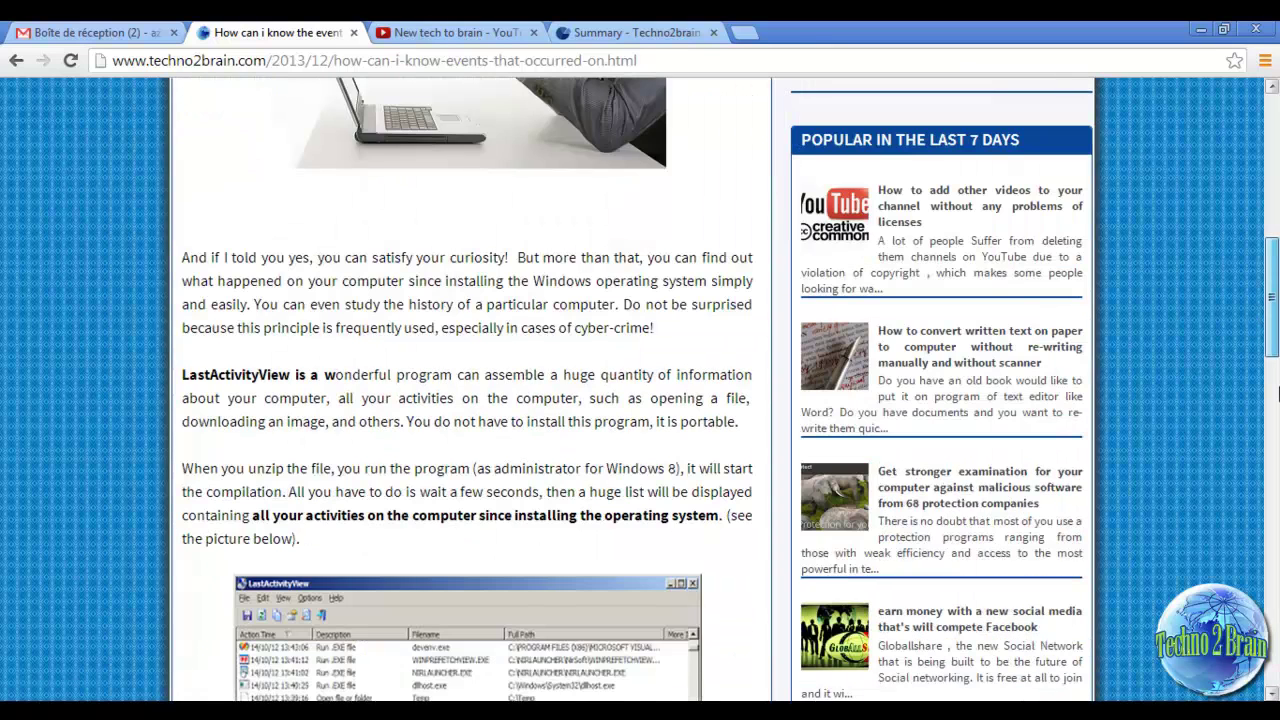
{"action": "scroll", "coordinate": [1277, 393], "scroll_direction": "down", "scroll_amount": 4}
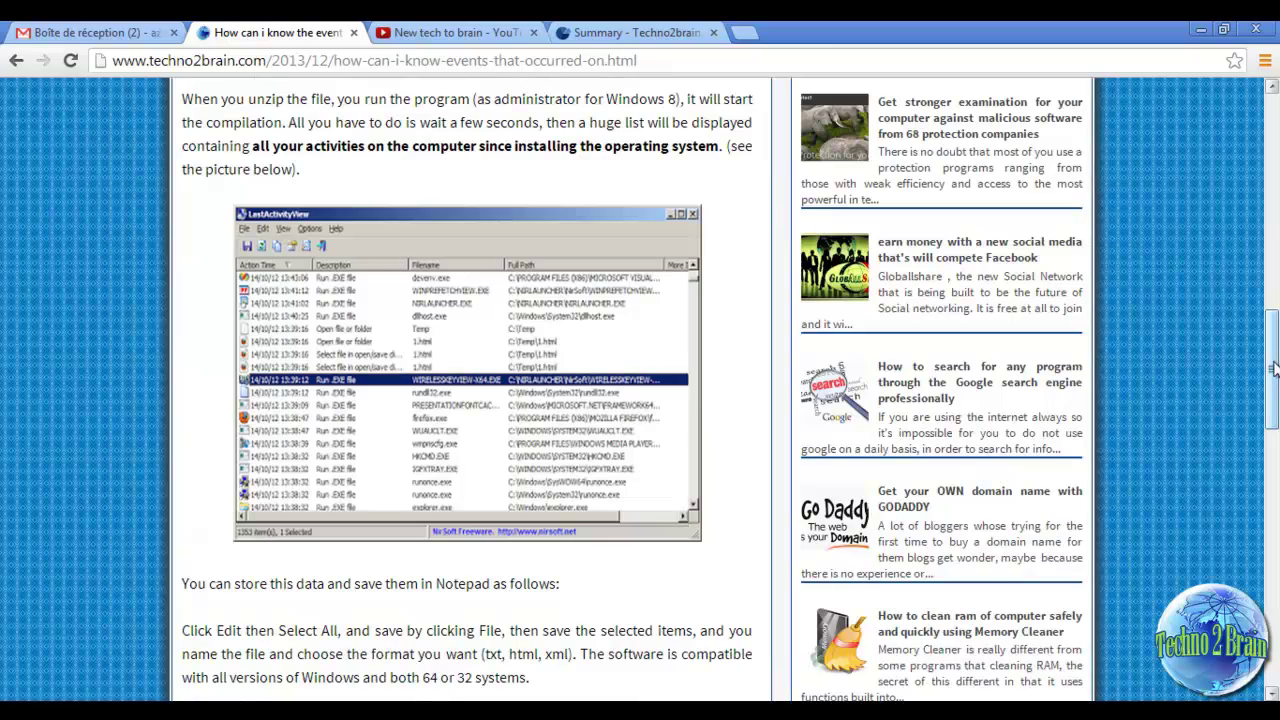
{"action": "scroll", "coordinate": [1275, 372], "scroll_direction": "down", "scroll_amount": 1}
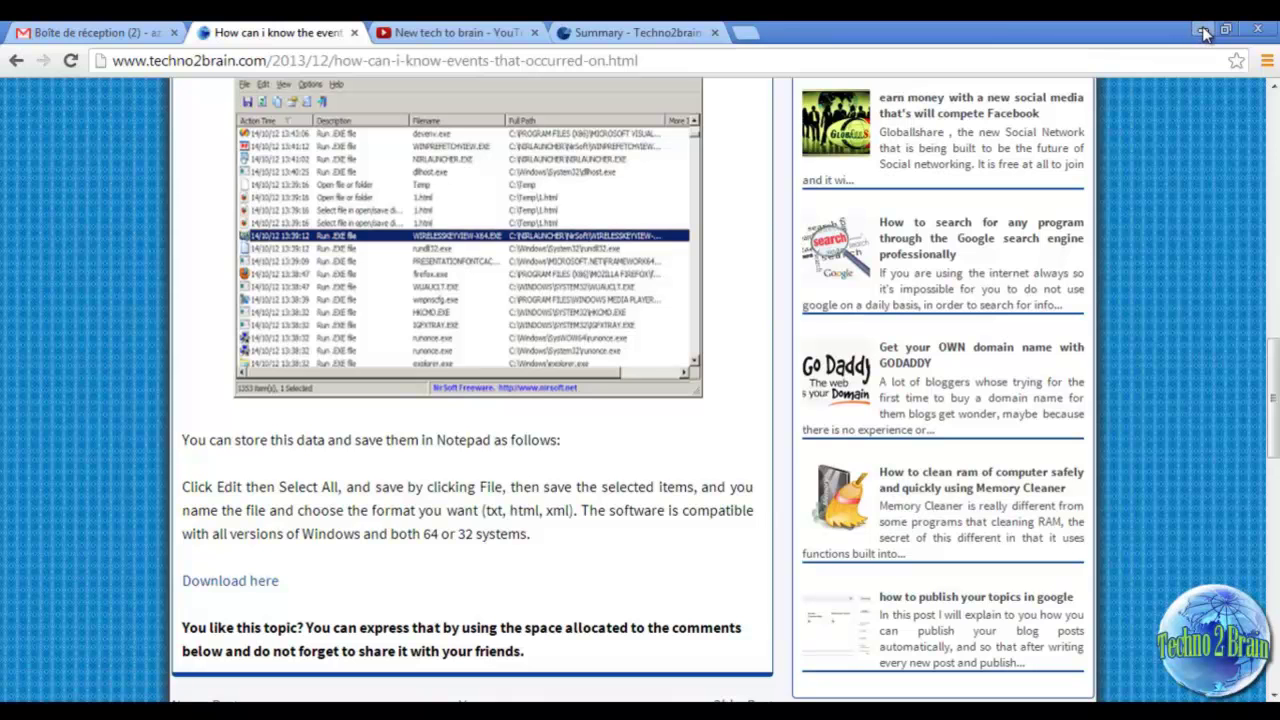
{"action": "left_click", "coordinate": [1205, 33]}
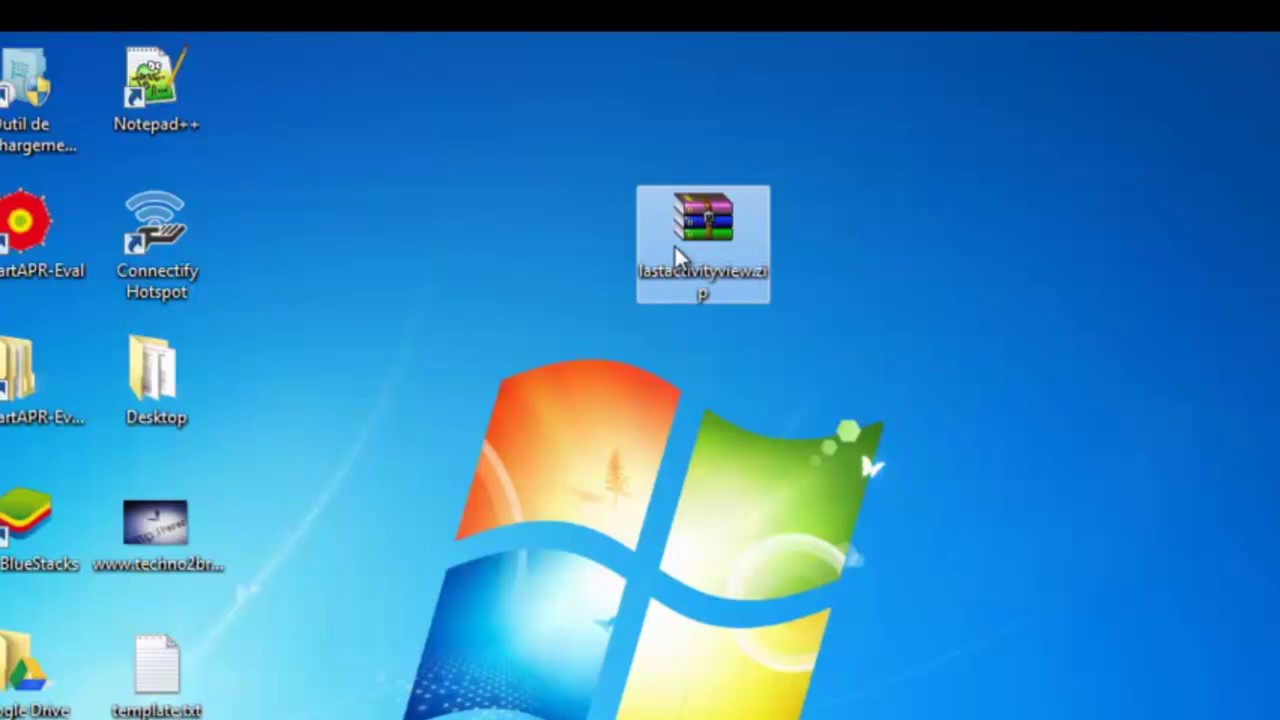
Extract lastactivityview.zip into a lastactivityview folder and select the new folder
{"action": "right_click", "coordinate": [675, 247]}
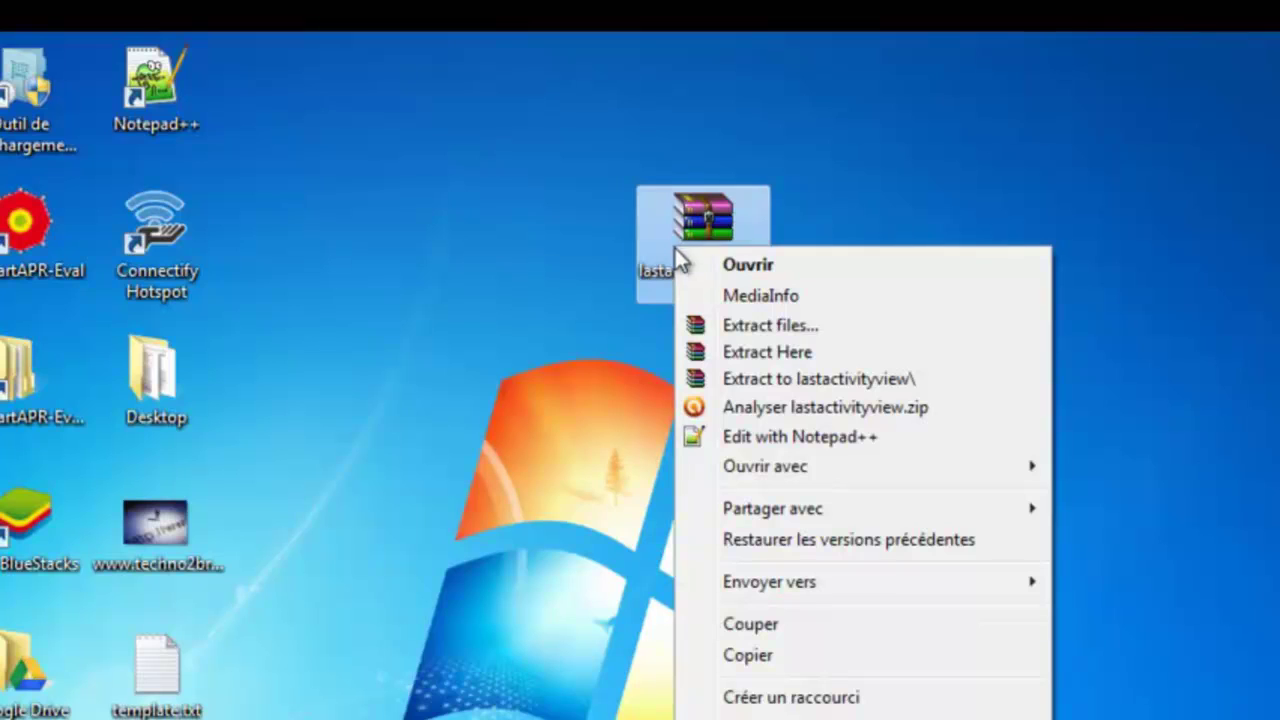
{"action": "left_click", "coordinate": [776, 382]}
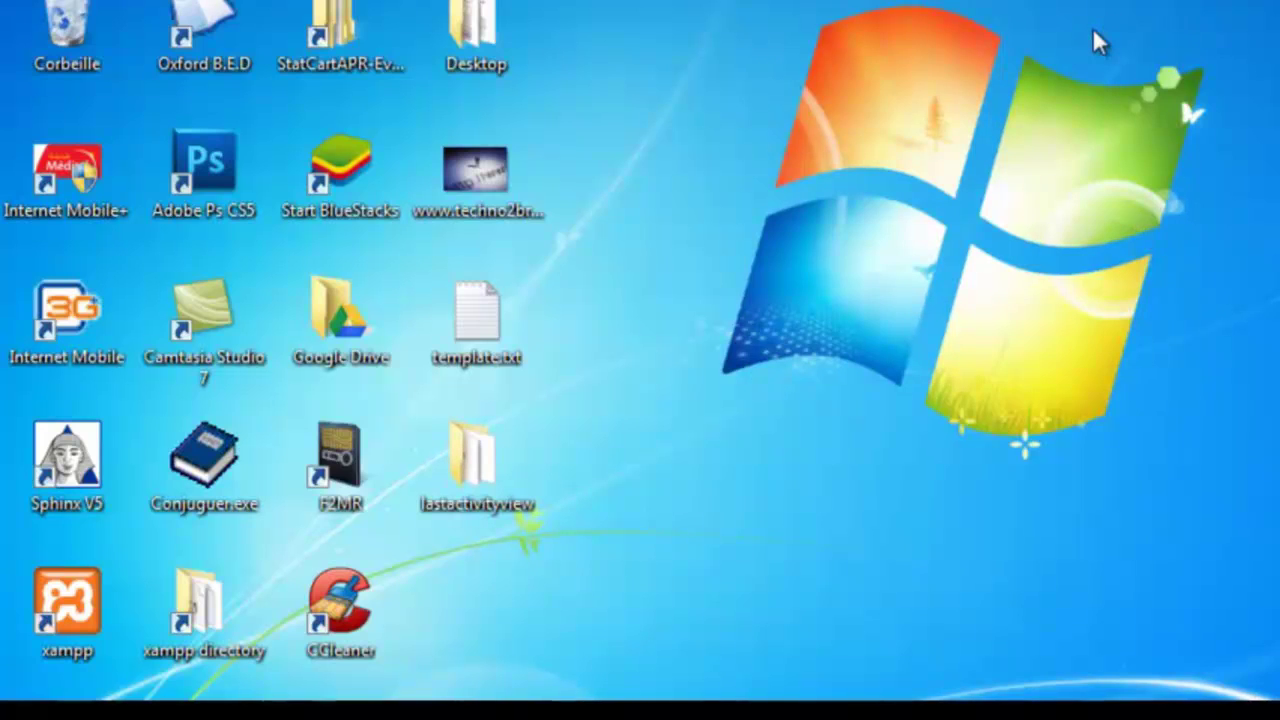
{"action": "left_click", "coordinate": [523, 431]}
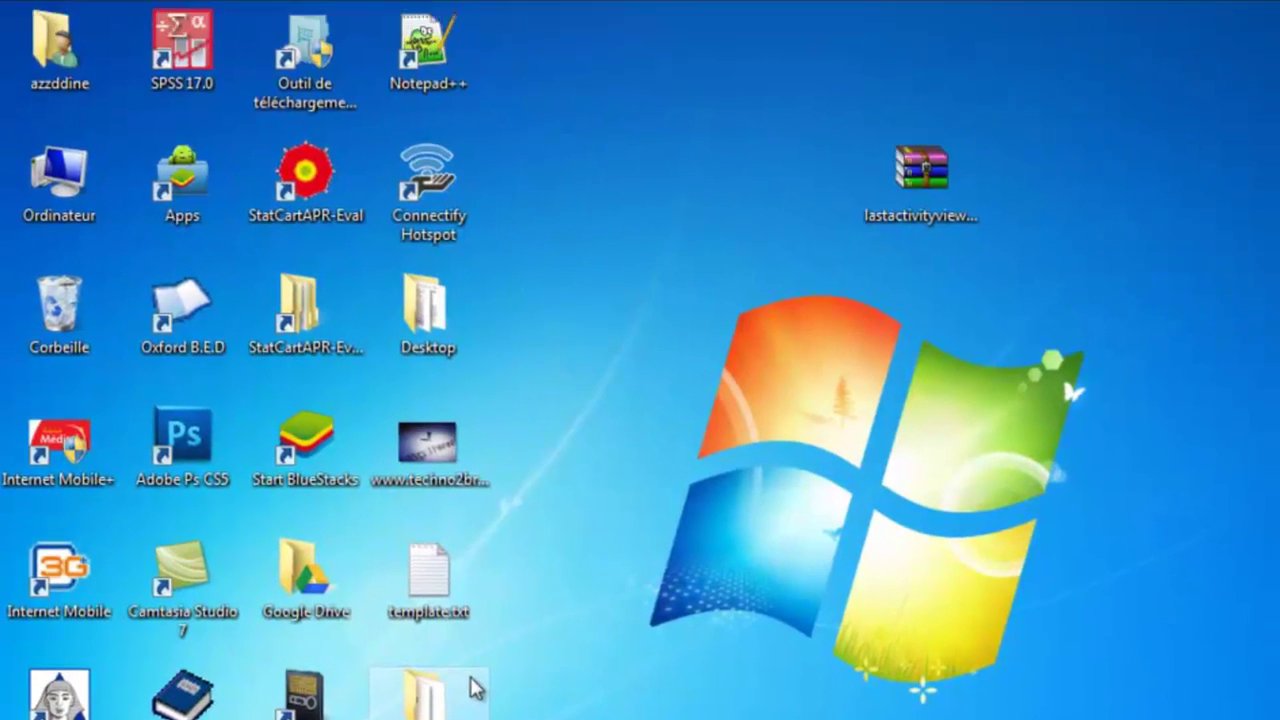
Open the lastactivityview folder, try LastActivityView.exe, close its empty window, and reselect the exe
{"action": "double_click", "coordinate": [475, 688]}
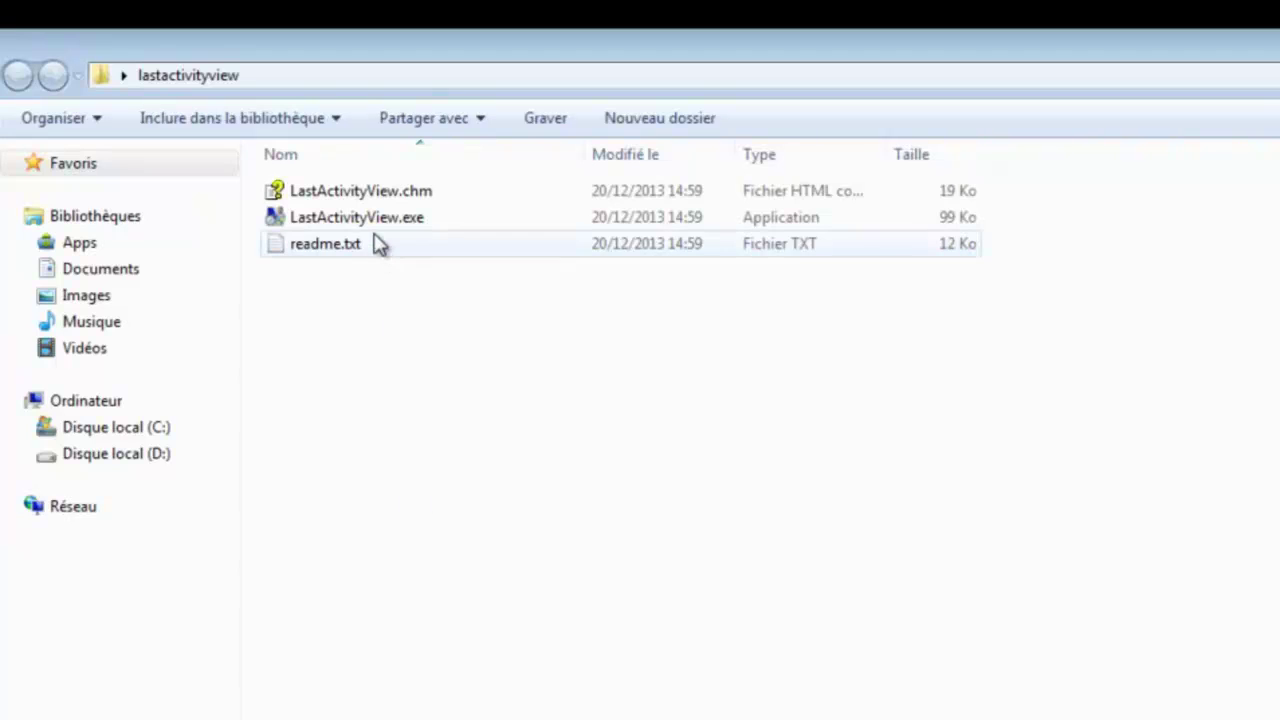
{"action": "double_click", "coordinate": [378, 220]}
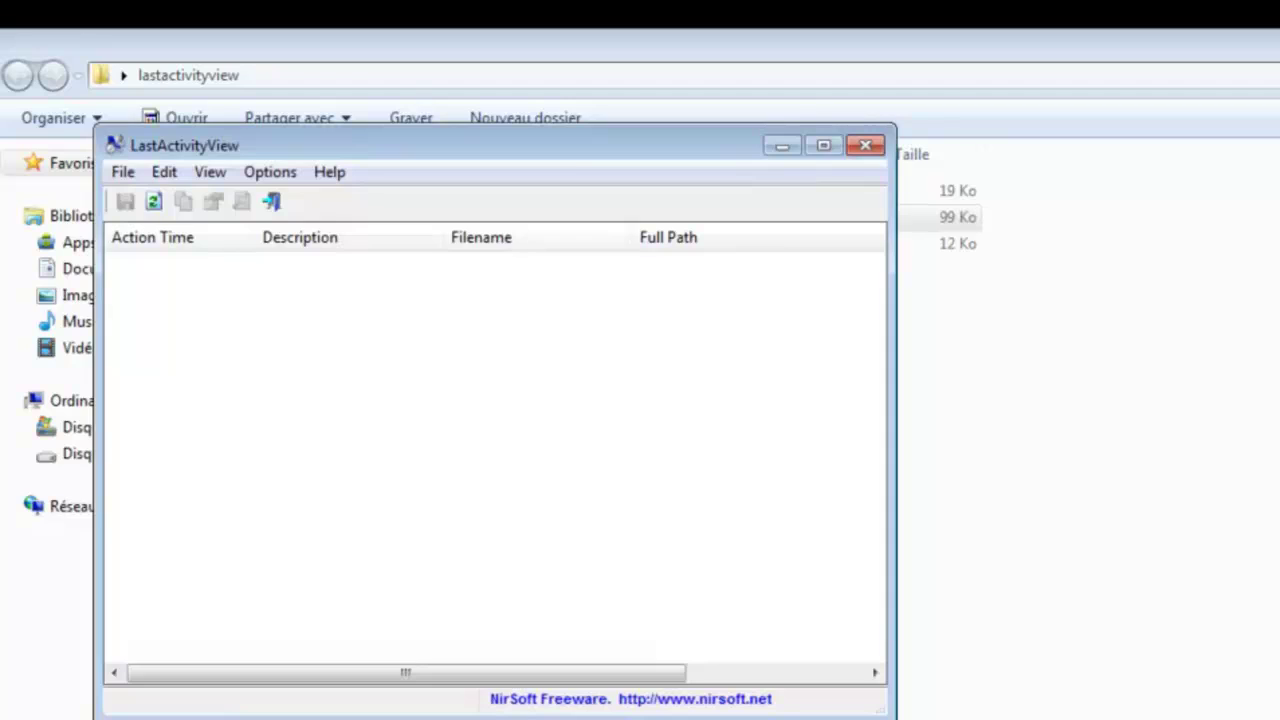
{"action": "left_click", "coordinate": [782, 147]}
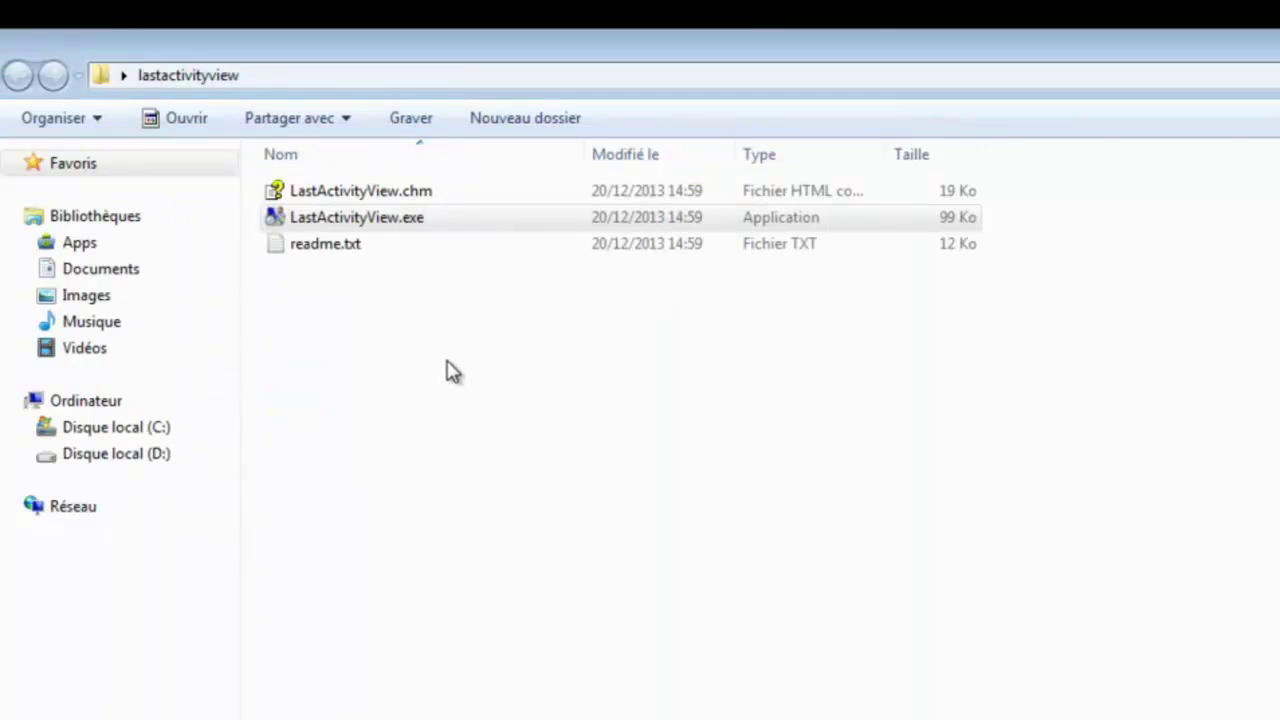
{"action": "left_click", "coordinate": [391, 222]}
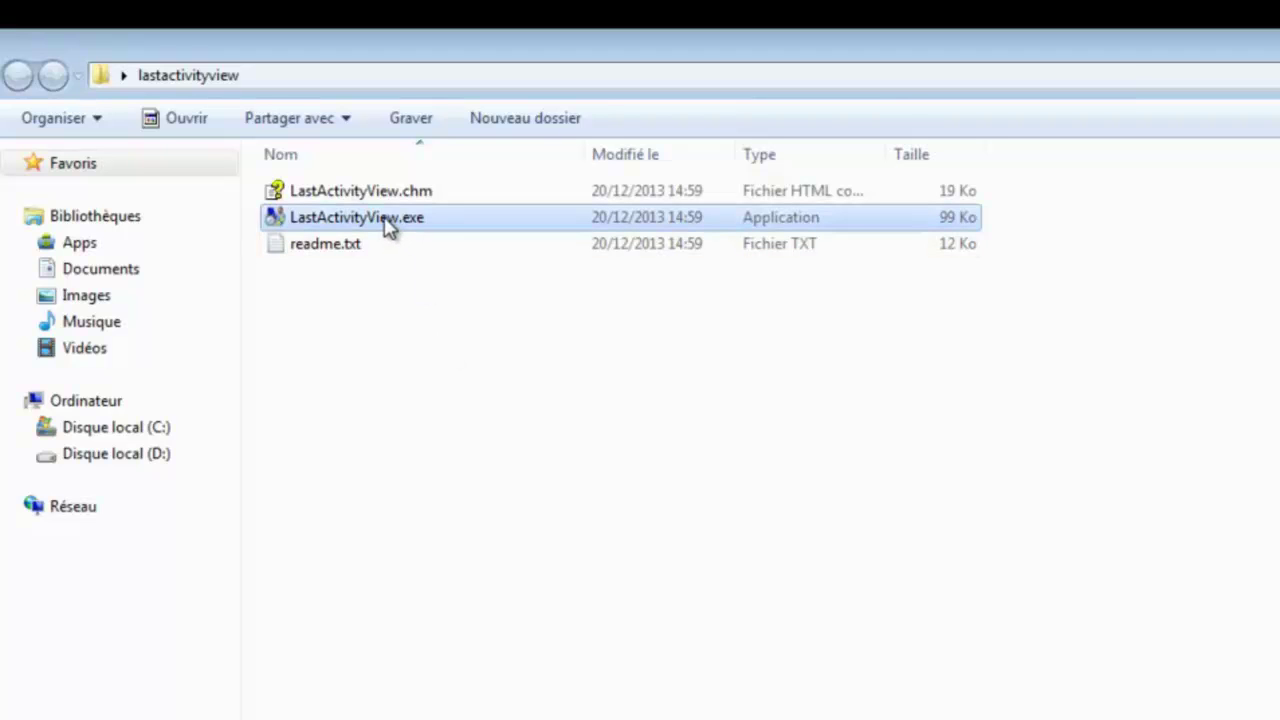
Run LastActivityView.exe as administrator so it loads 3670 recorded activities
{"action": "double_click", "coordinate": [387, 222]}
{"action": "right_click", "coordinate": [385, 217]}
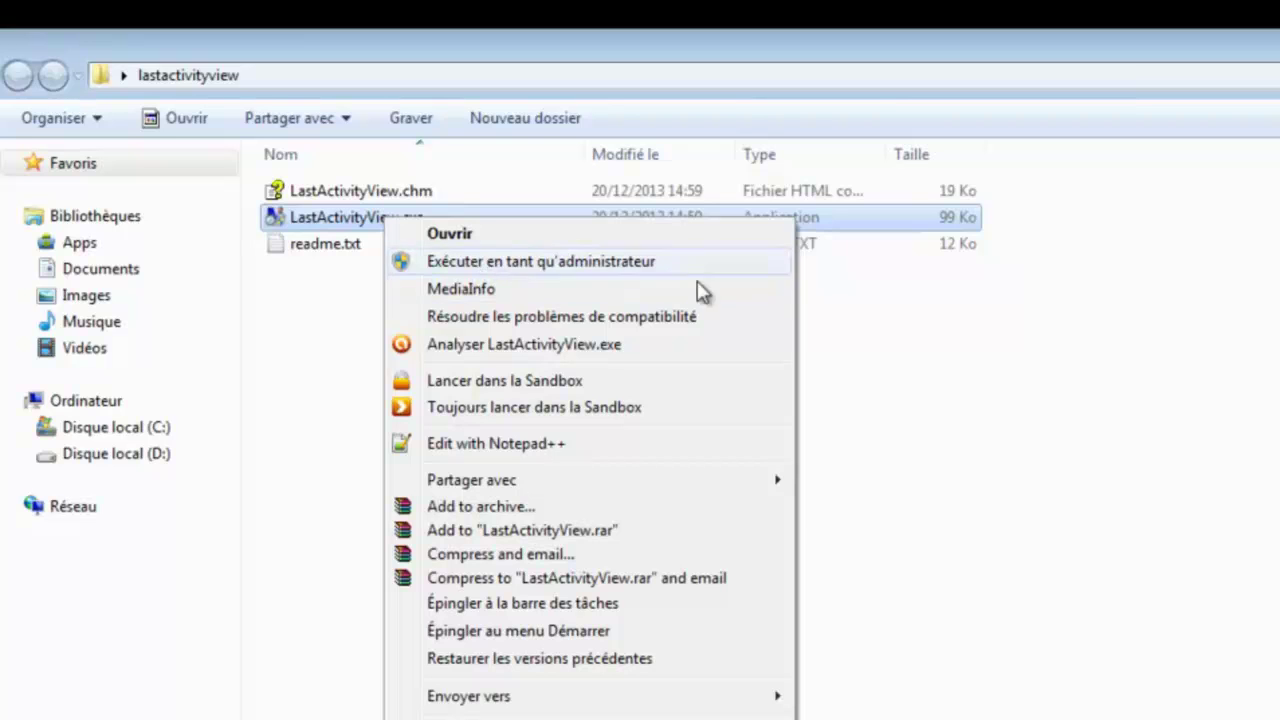
{"action": "left_click", "coordinate": [977, 372]}
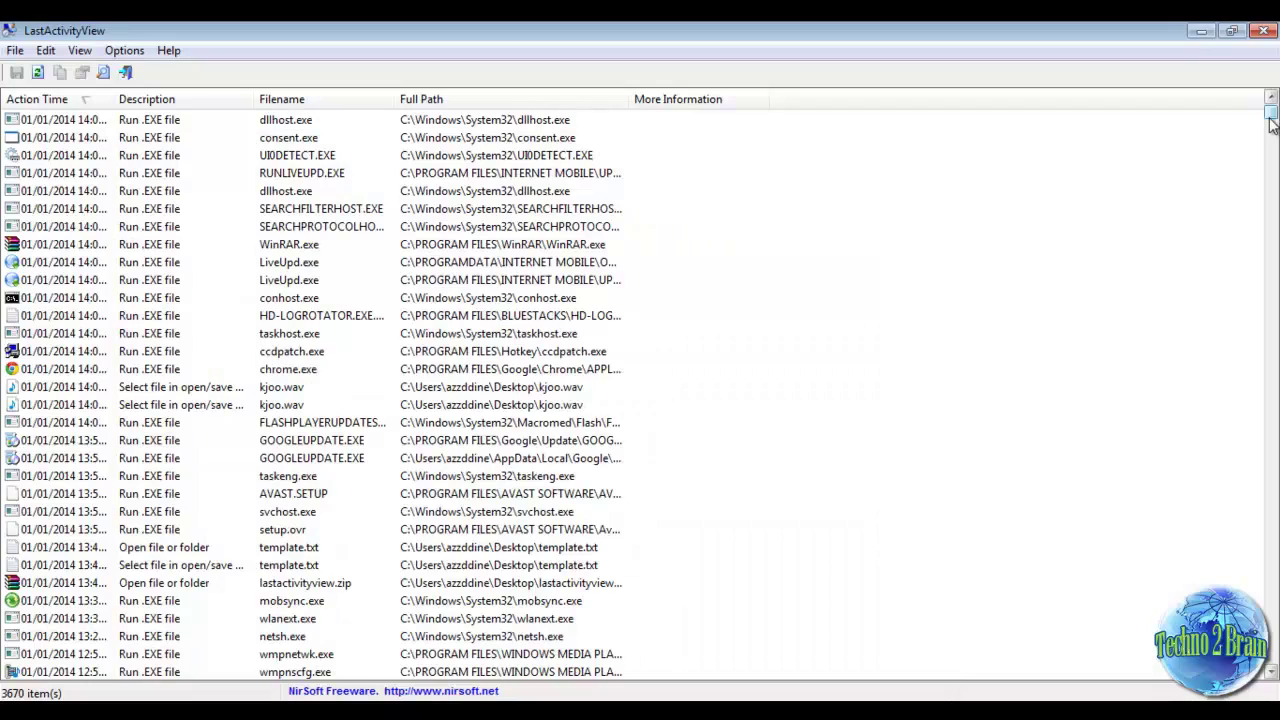
Scroll to the 23/11/2013 books entry, view its Properties, and close them
{"action": "scroll", "coordinate": [1271, 121], "scroll_direction": "down", "scroll_amount": 2}
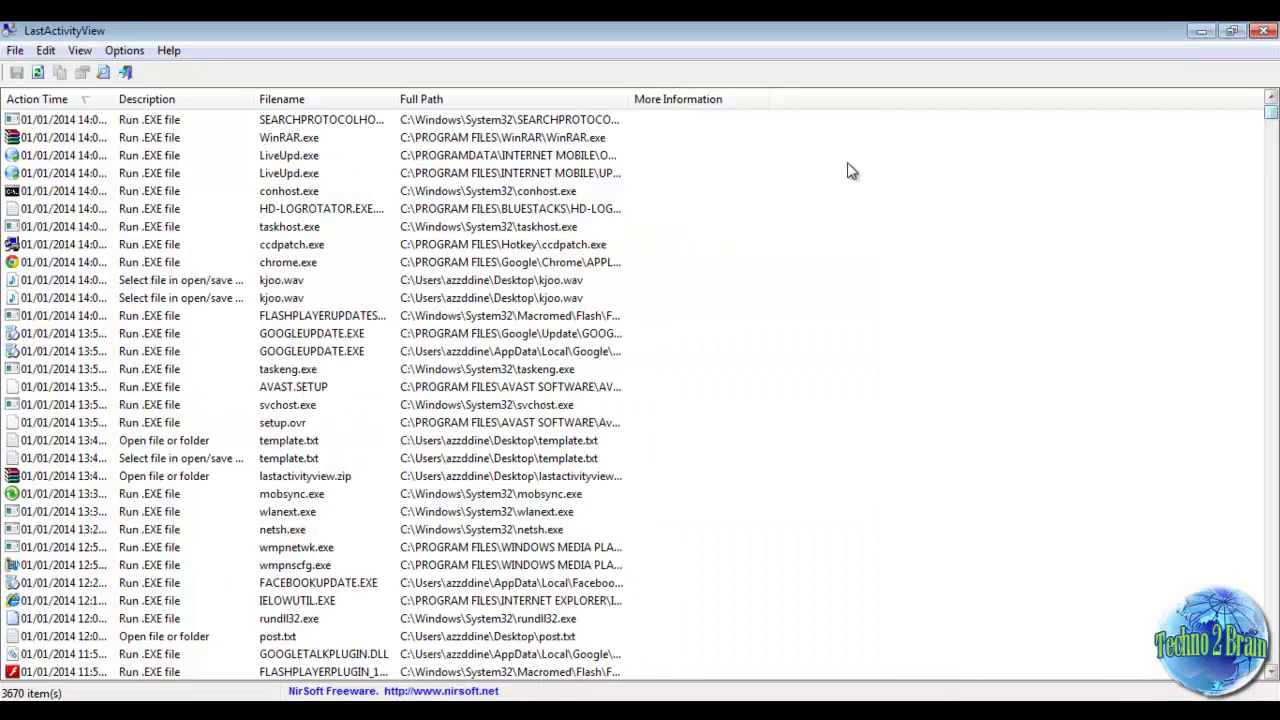
{"action": "scroll", "coordinate": [456, 193], "scroll_direction": "down", "scroll_amount": 10}
{"action": "scroll", "coordinate": [30, 130], "scroll_direction": "down", "scroll_amount": 10}
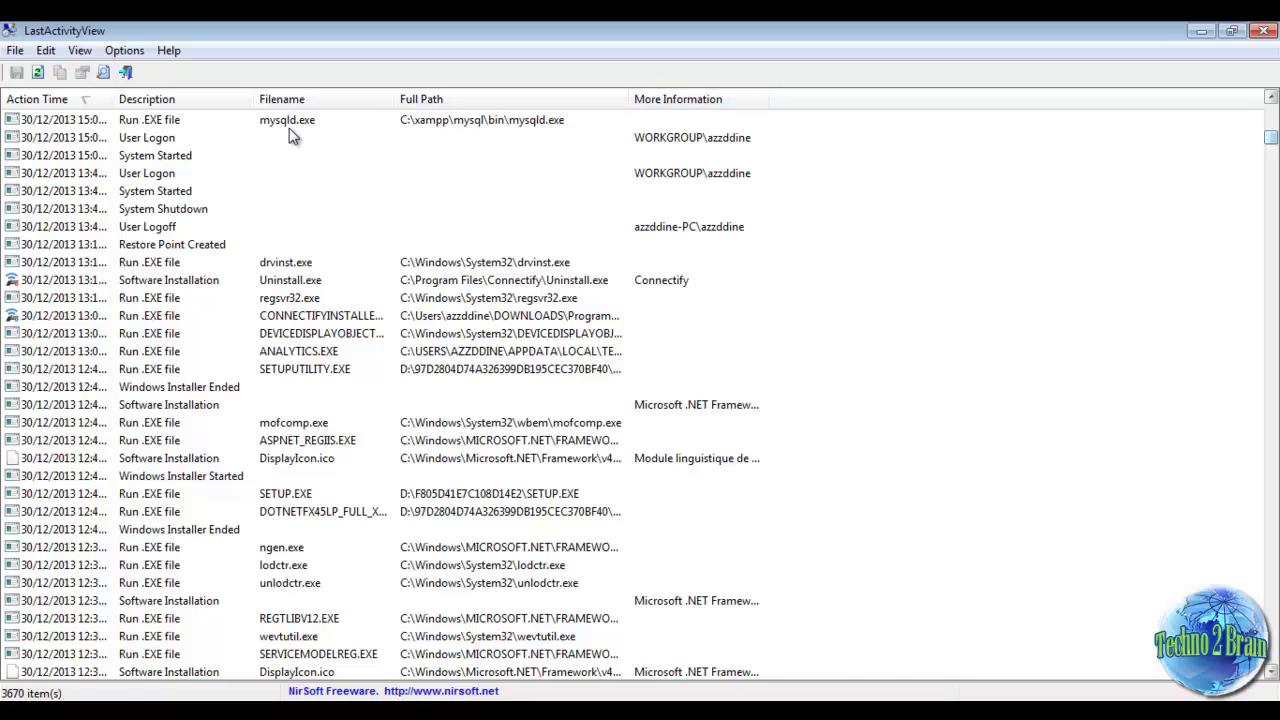
{"action": "left_click_drag", "start_coordinate": [1271, 143], "coordinate": [1271, 245]}
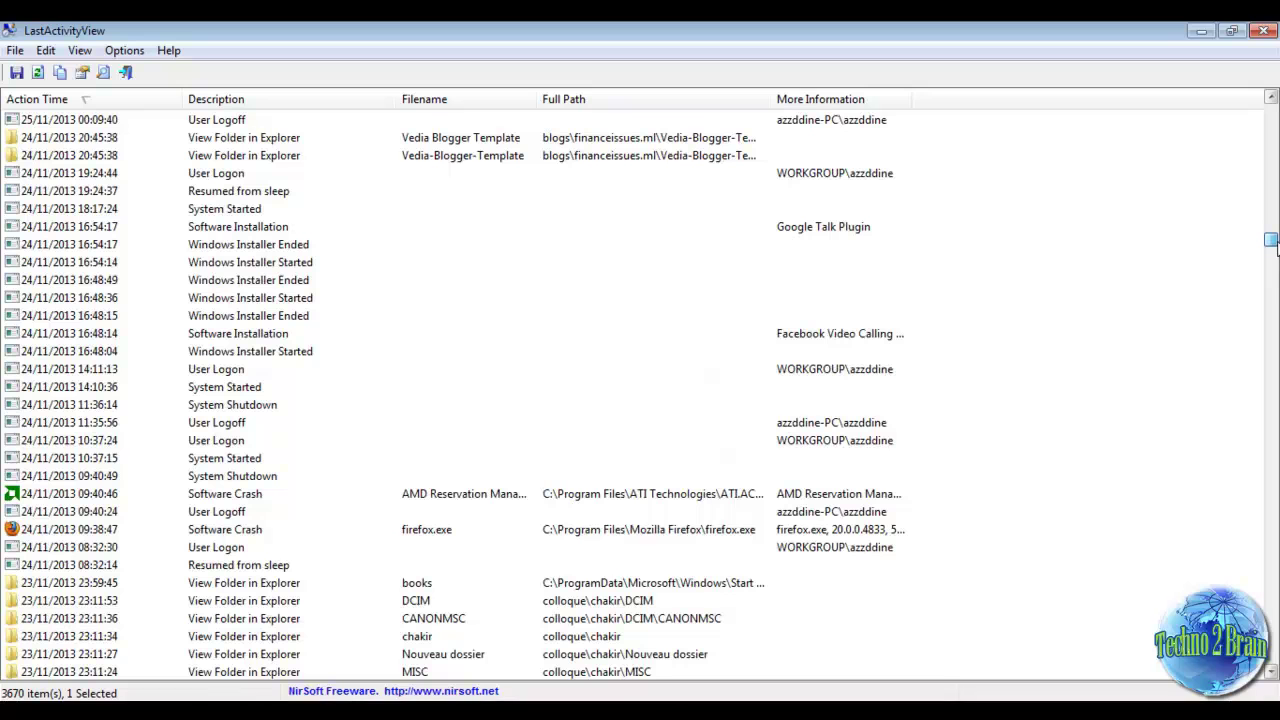
{"action": "double_click", "coordinate": [229, 589]}
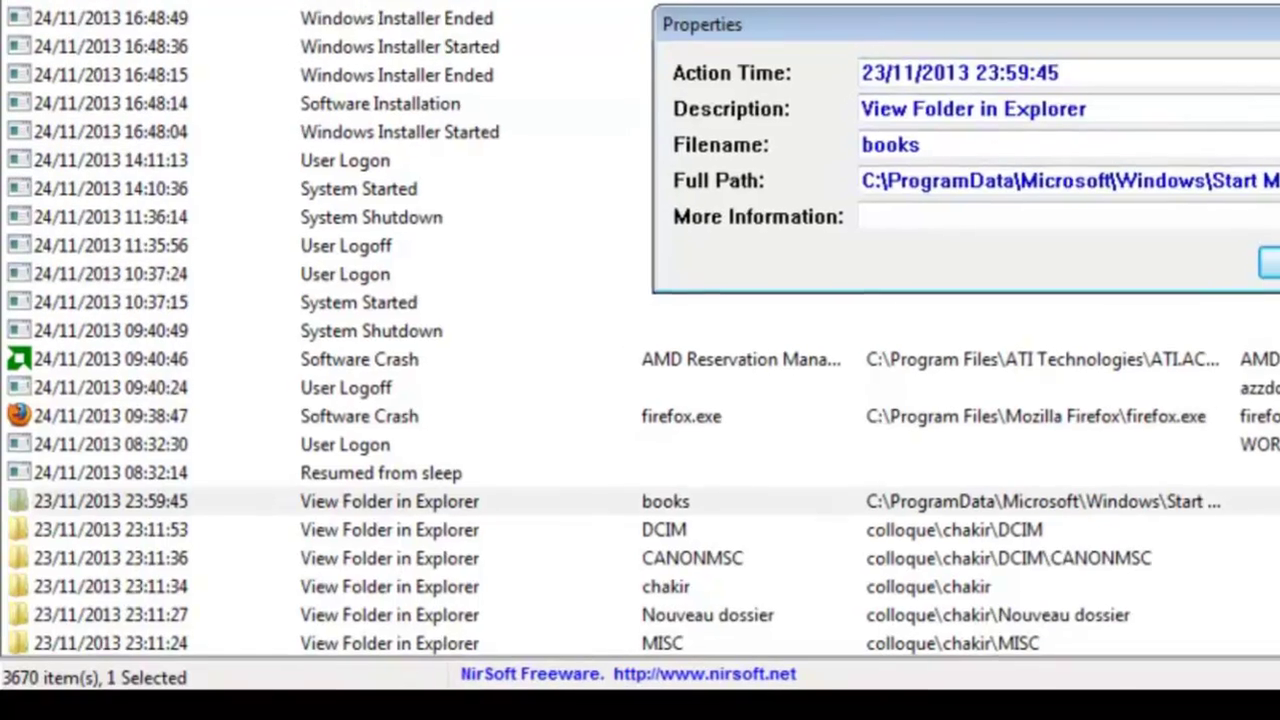
{"action": "left_click", "coordinate": [851, 284]}
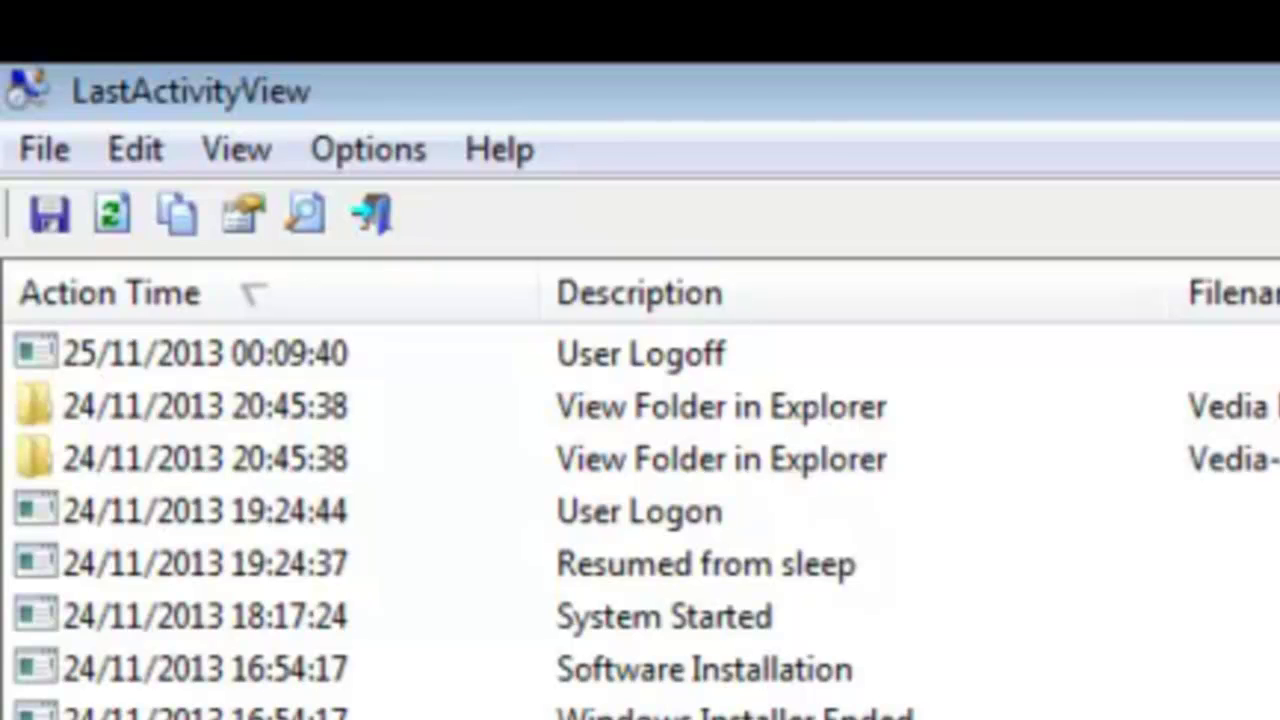
Copy the books entry and save it as a Text File (*.txt) named books
{"action": "left_click", "coordinate": [160, 165]}
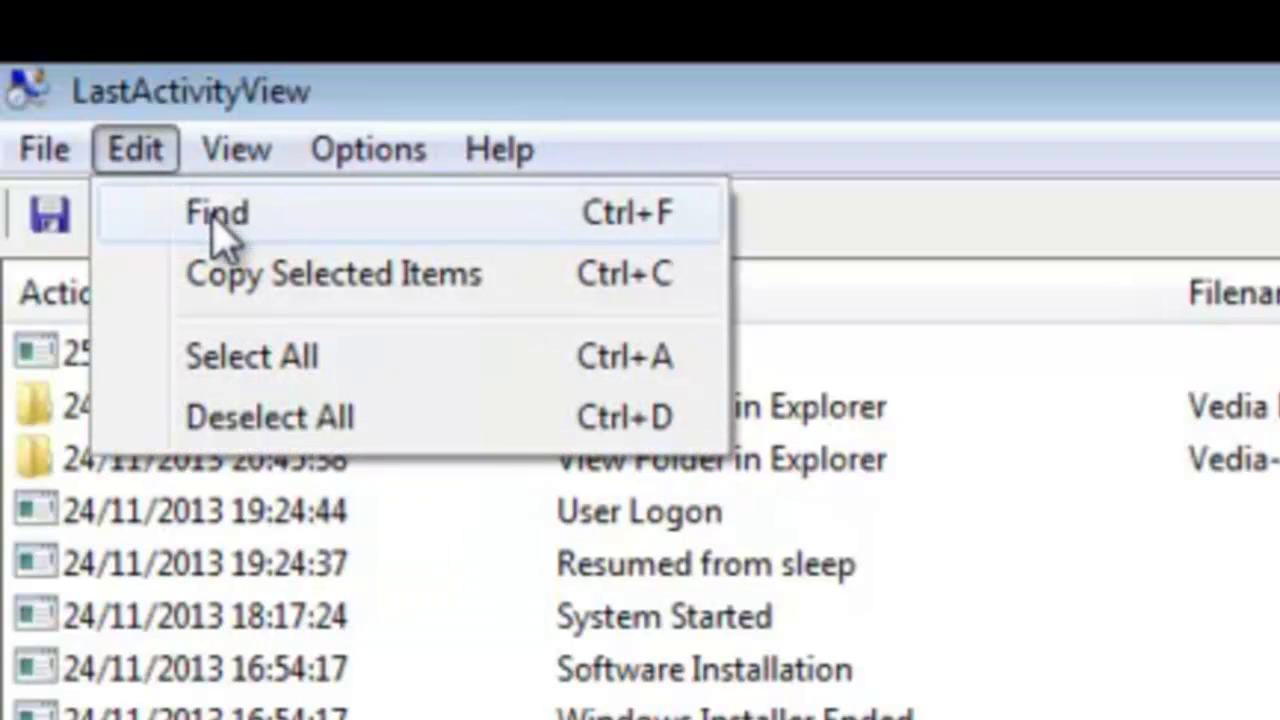
{"action": "left_click", "coordinate": [222, 288]}
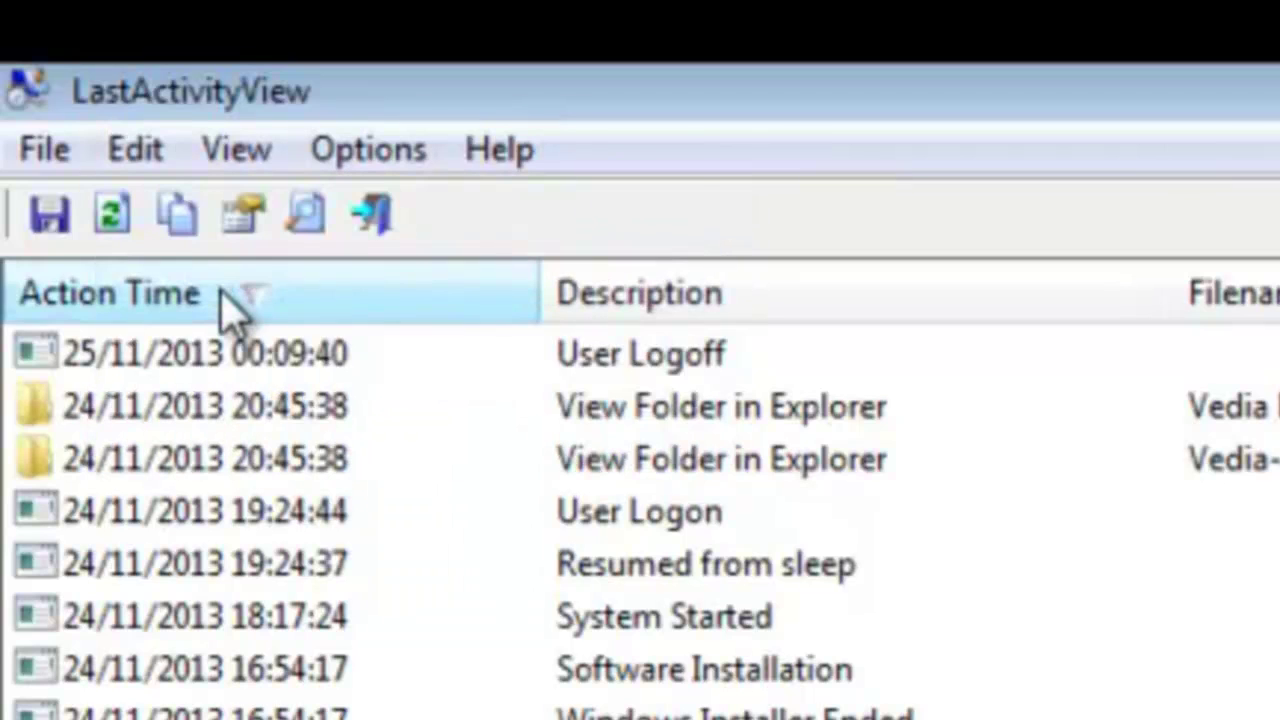
{"action": "left_click", "coordinate": [50, 160]}
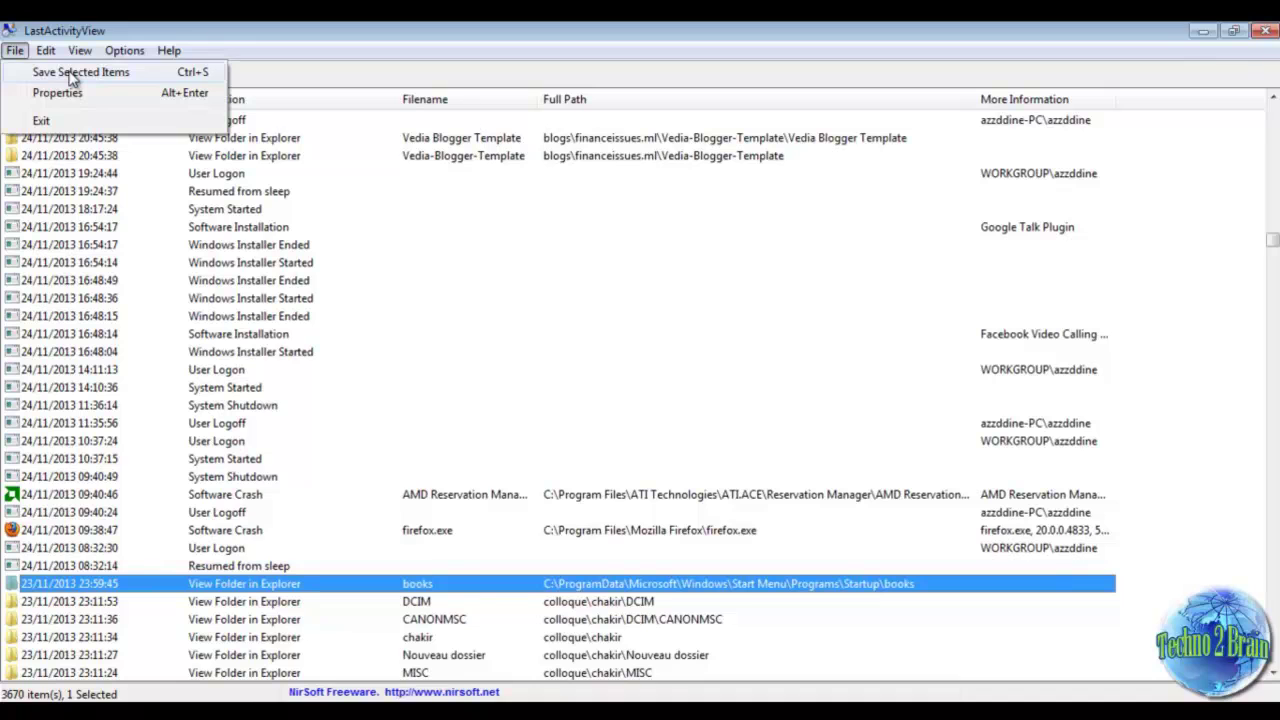
{"action": "left_click", "coordinate": [72, 78]}
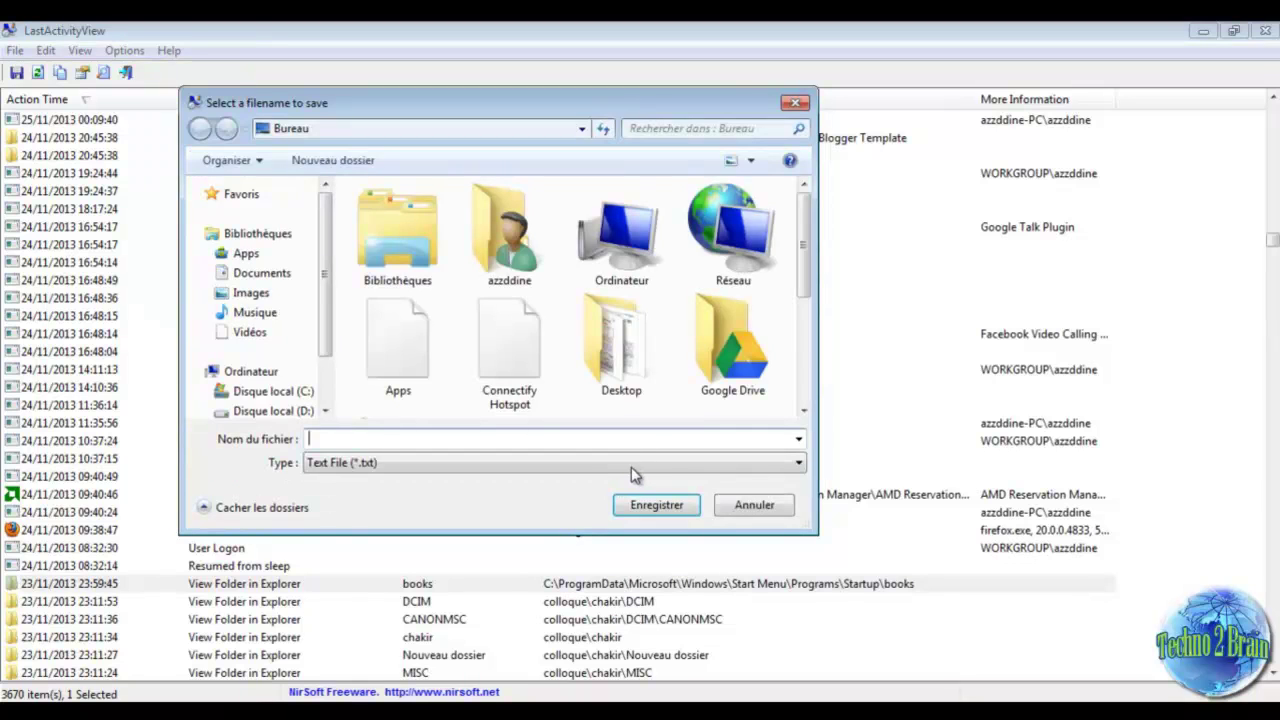
{"action": "left_click", "coordinate": [631, 464]}
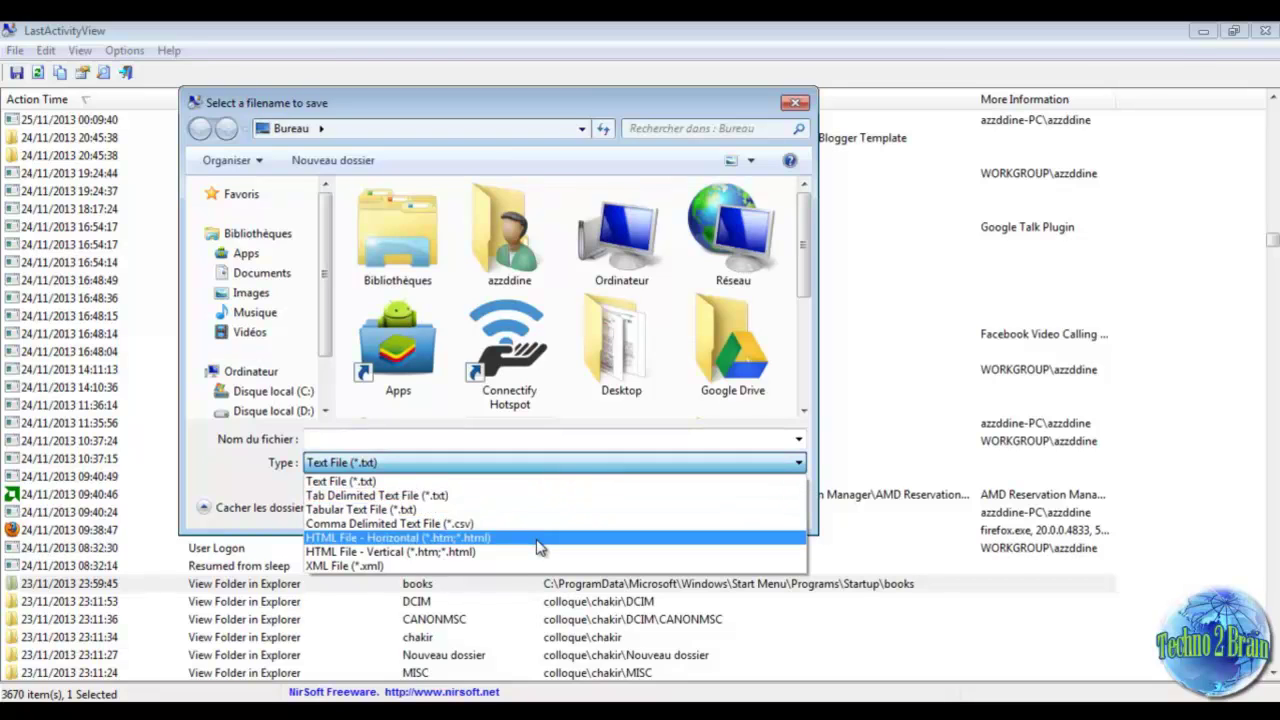
{"action": "left_click", "coordinate": [460, 466]}
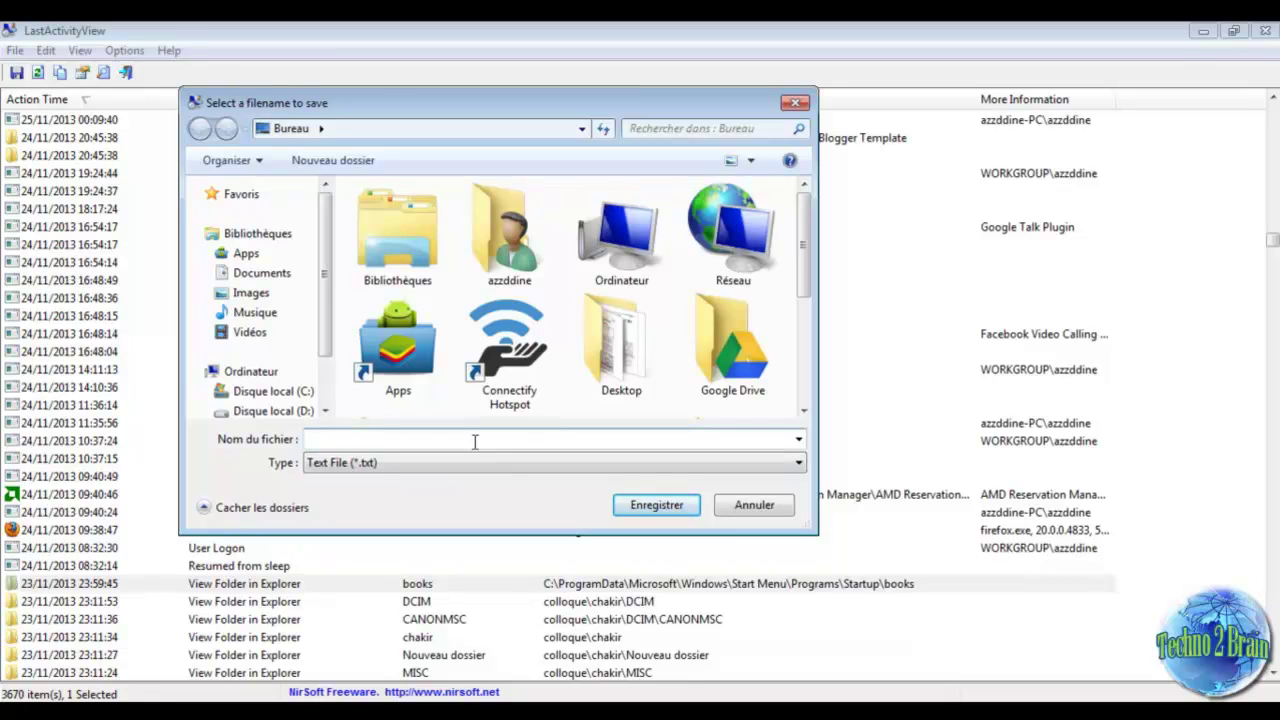
{"action": "type", "text": "books"}
{"action": "left_click", "coordinate": [676, 504]}
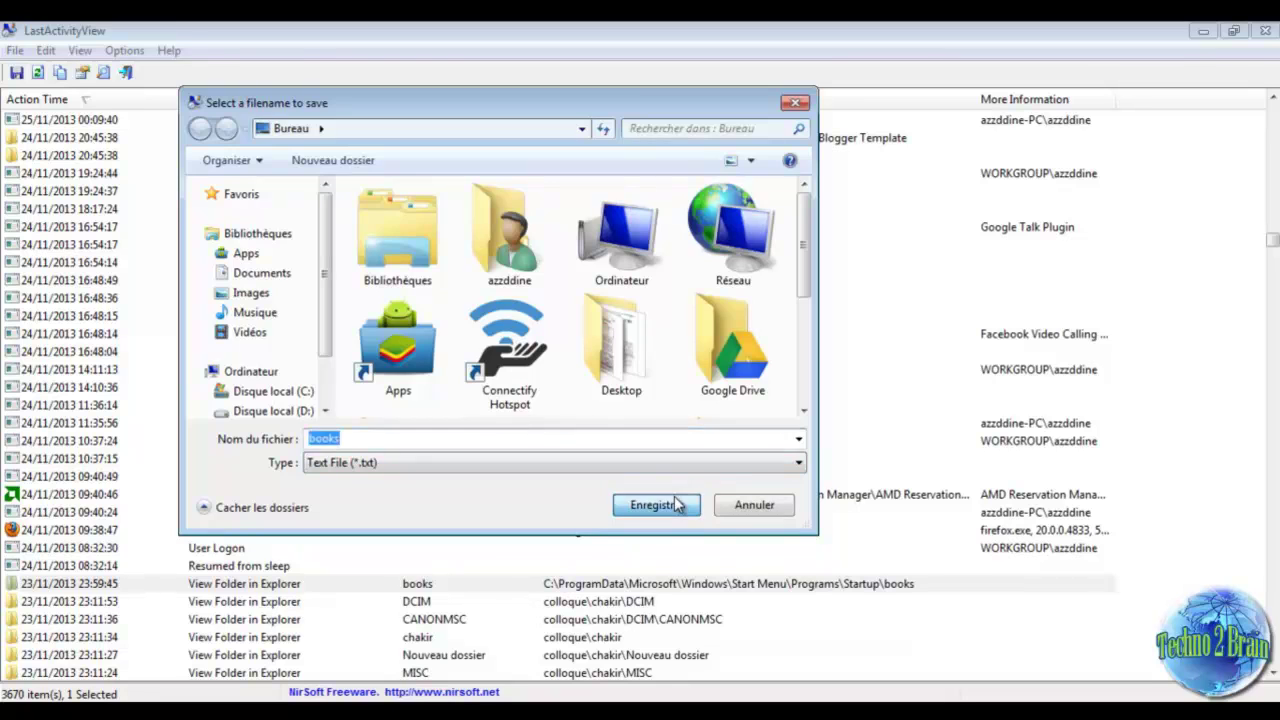
Minimize both open windows and open books.txt from the desktop in Notepad++
{"action": "left_click", "coordinate": [1203, 31]}
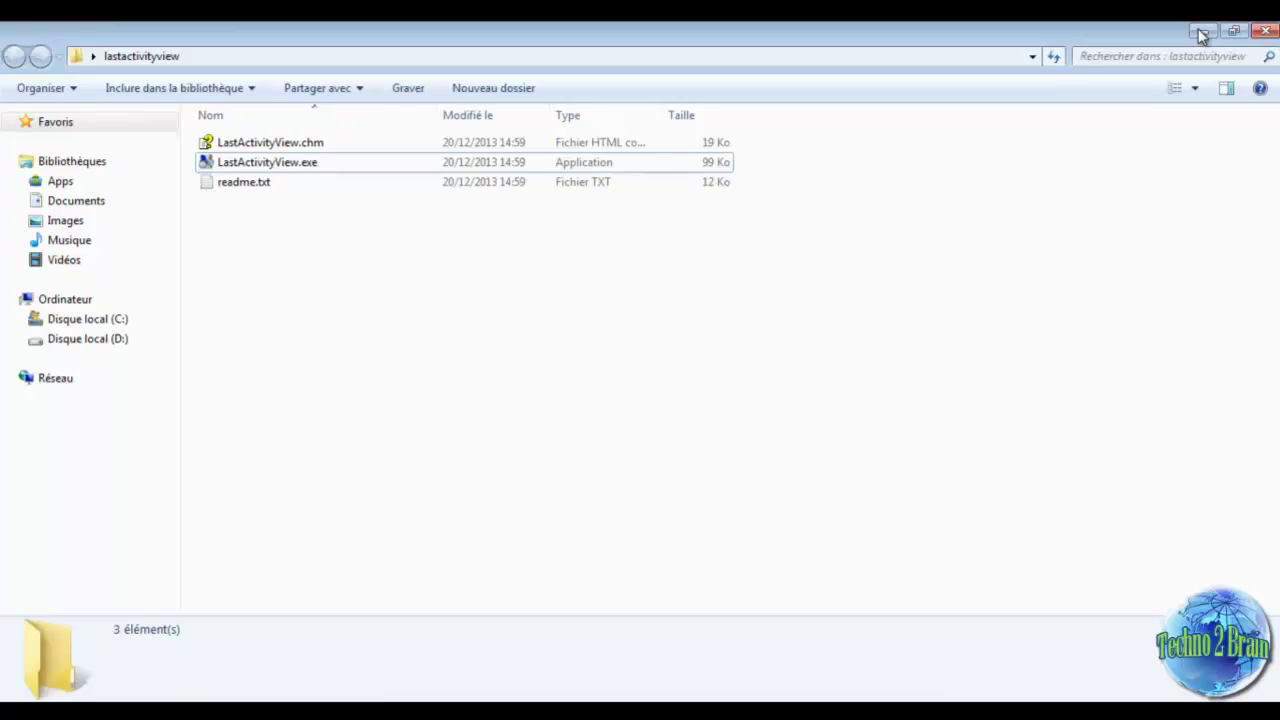
{"action": "left_click", "coordinate": [1203, 33]}
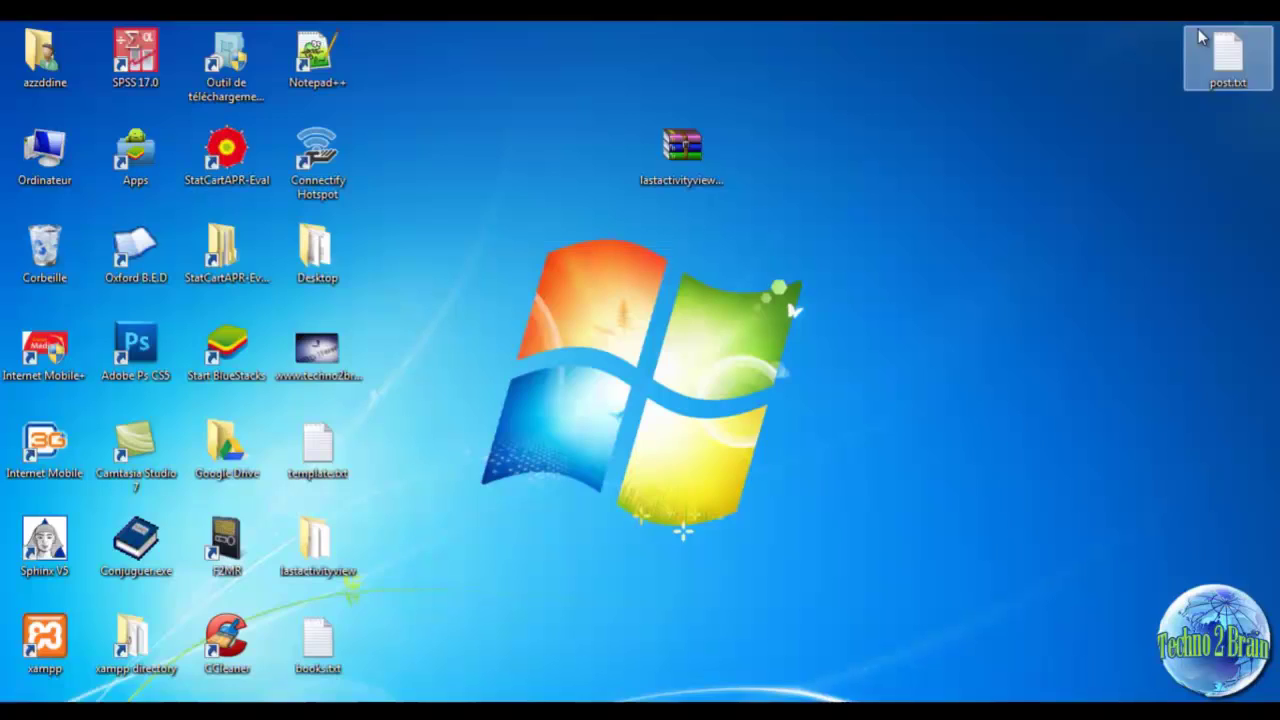
{"action": "left_click", "coordinate": [311, 645]}
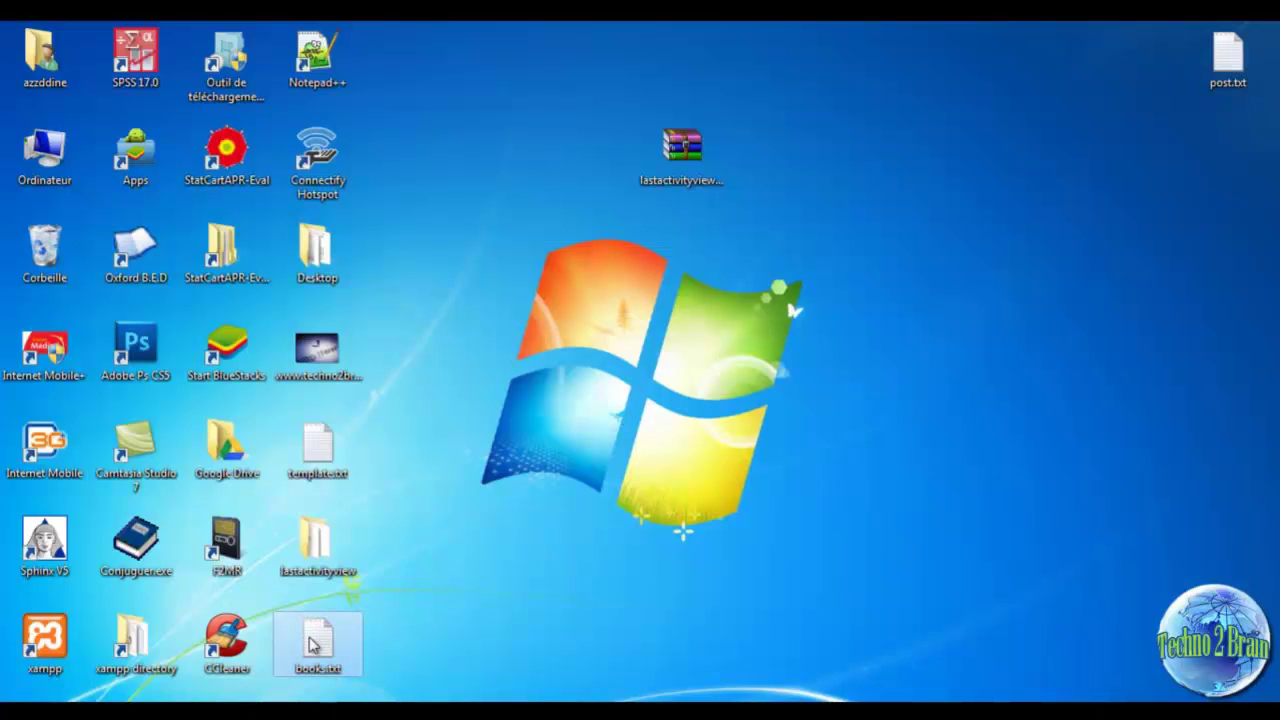
{"action": "double_click", "coordinate": [313, 645]}
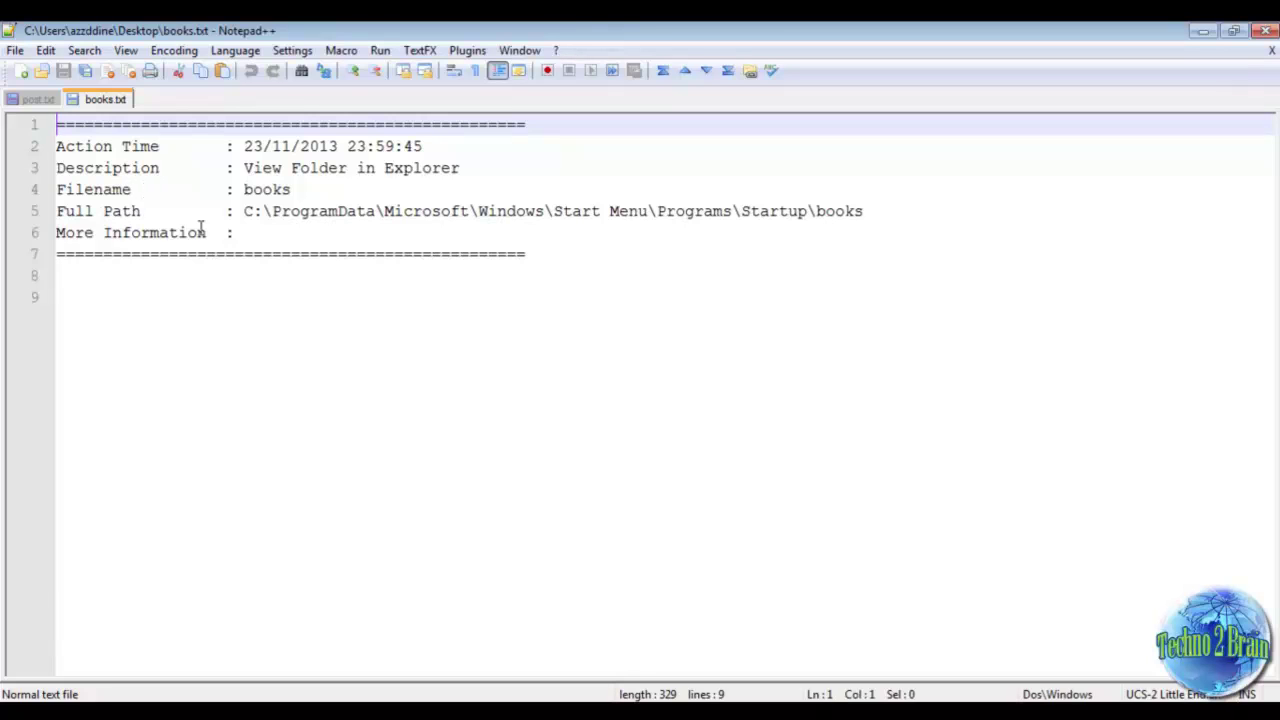
{"action": "left_click", "coordinate": [251, 233]}
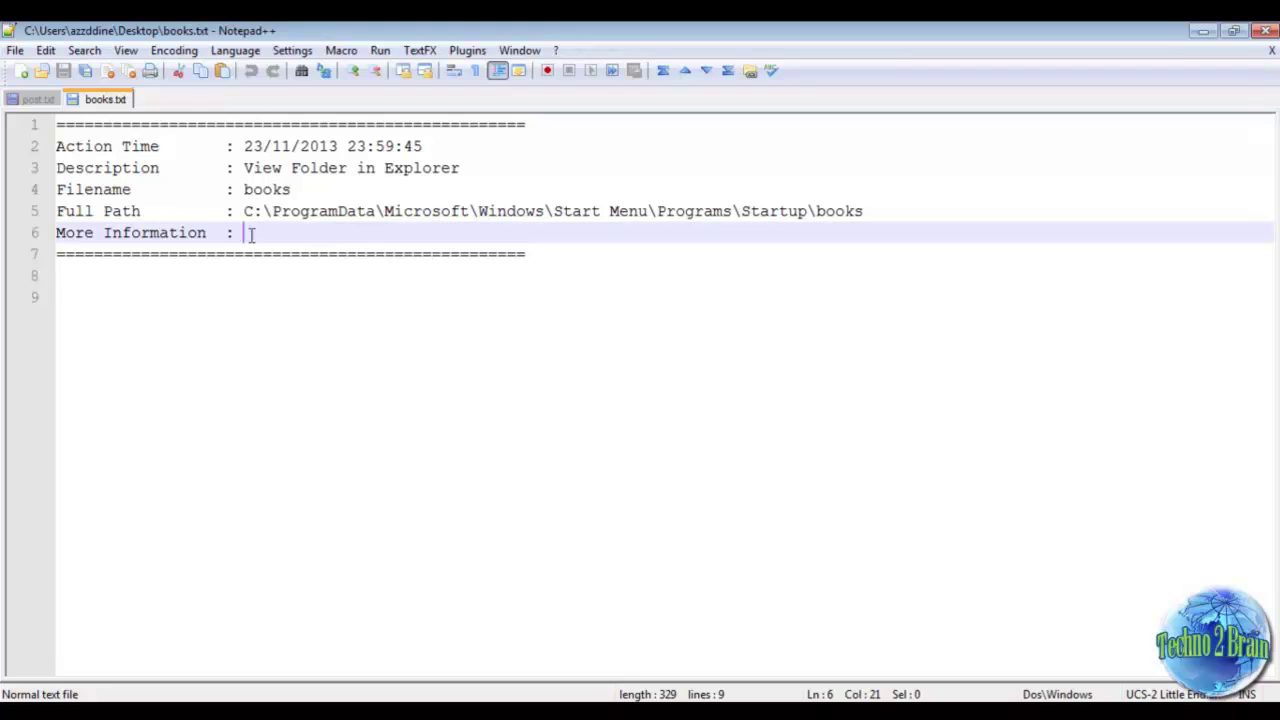